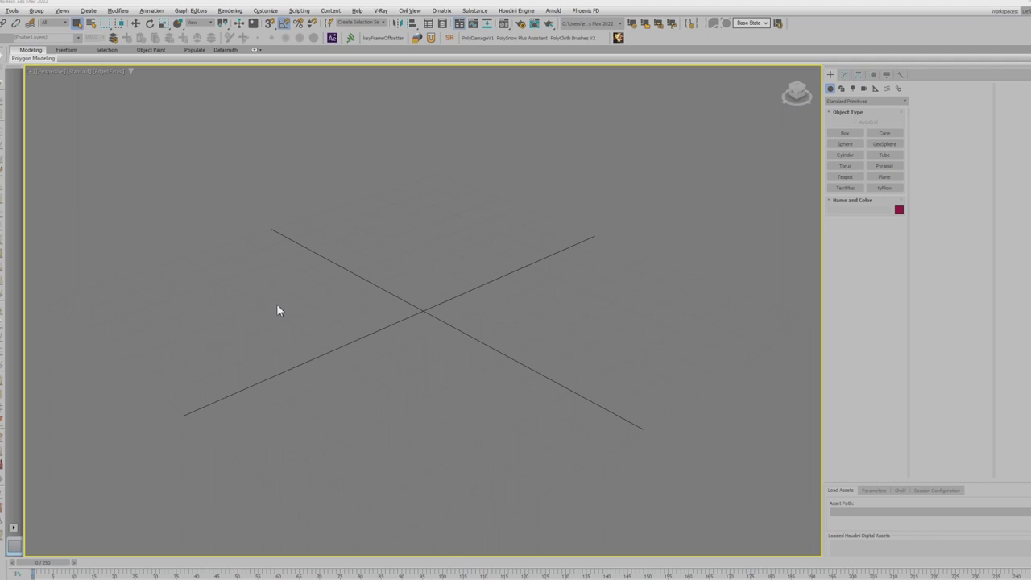
Run the MultiSelector.mzp script package from the Scripting menu
{"action": "left_click", "coordinate": [299, 10]}
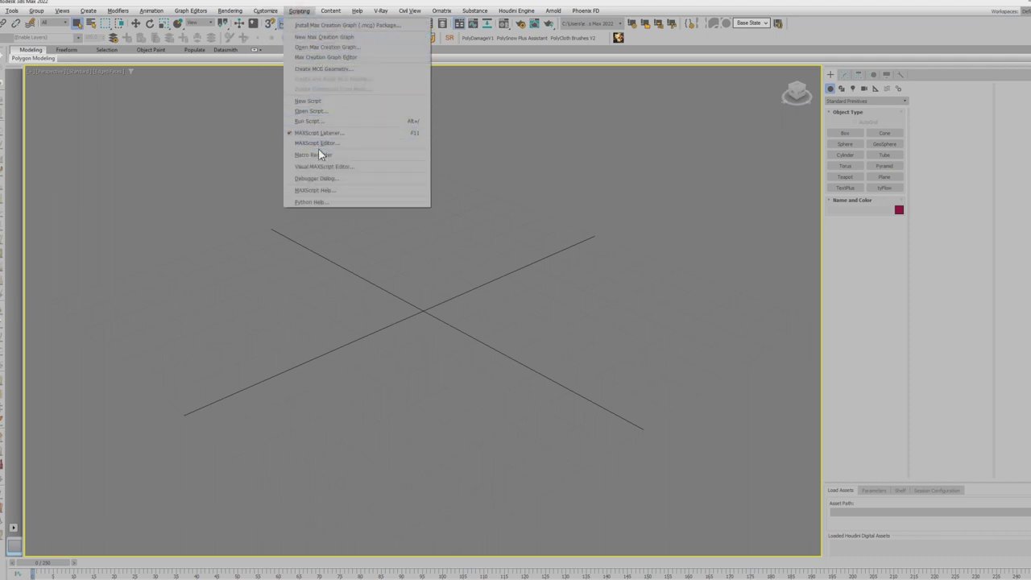
{"action": "left_click", "coordinate": [318, 123]}
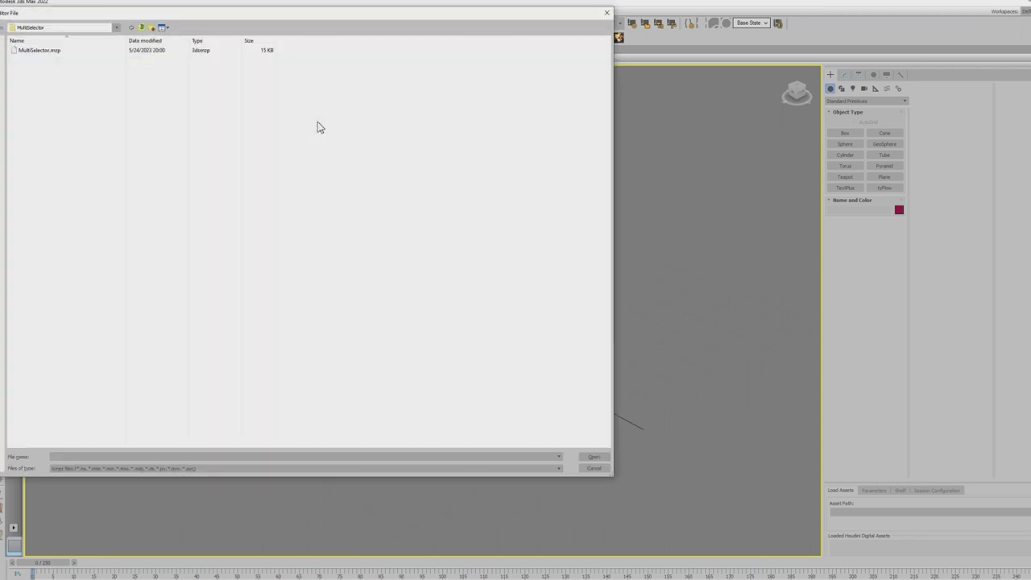
{"action": "left_click", "coordinate": [46, 56]}
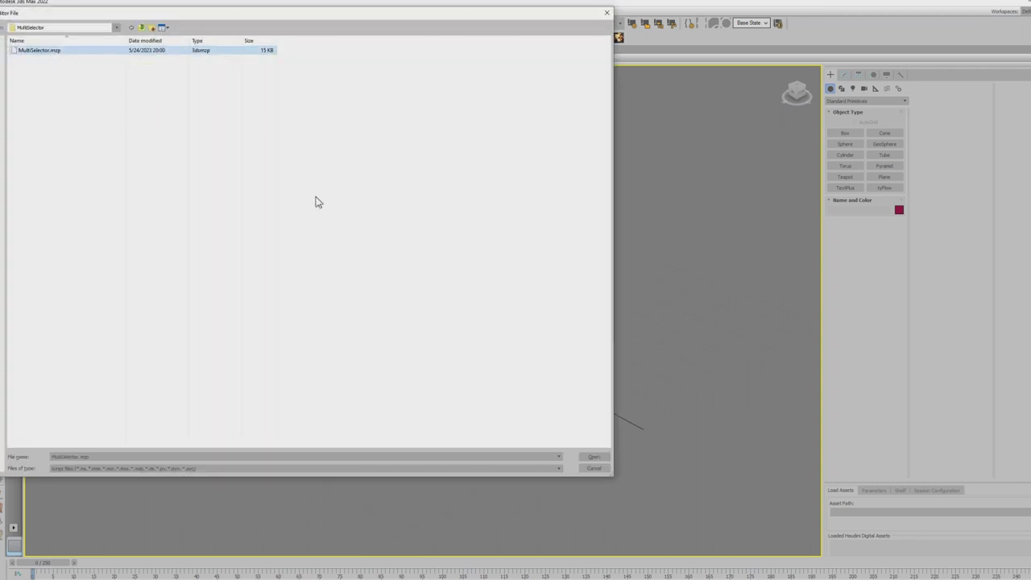
{"action": "left_click", "coordinate": [588, 458]}
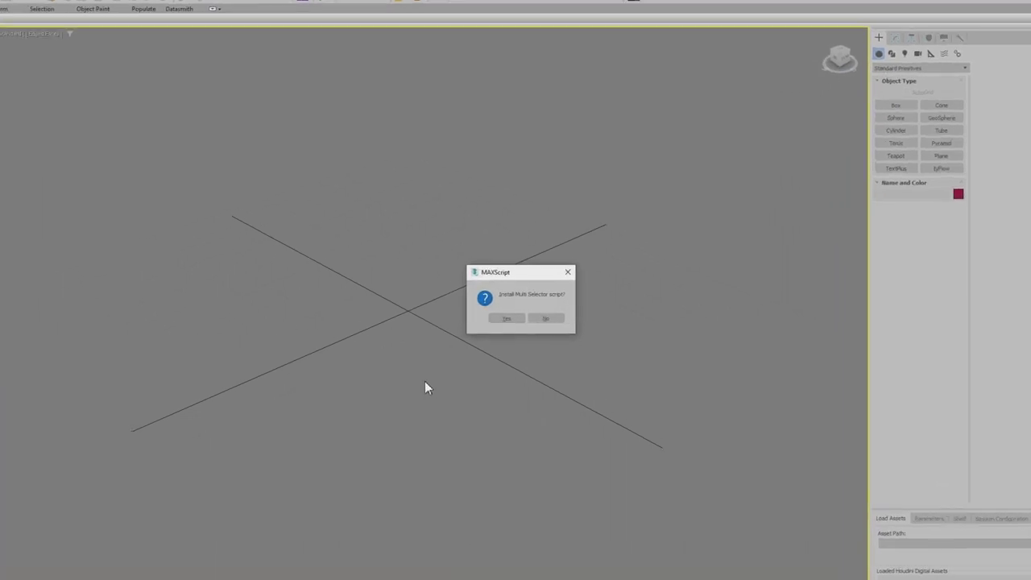
Confirm installing Multi Selector, acknowledge the success message and close the Object Multi Selector window
{"action": "left_click", "coordinate": [501, 321]}
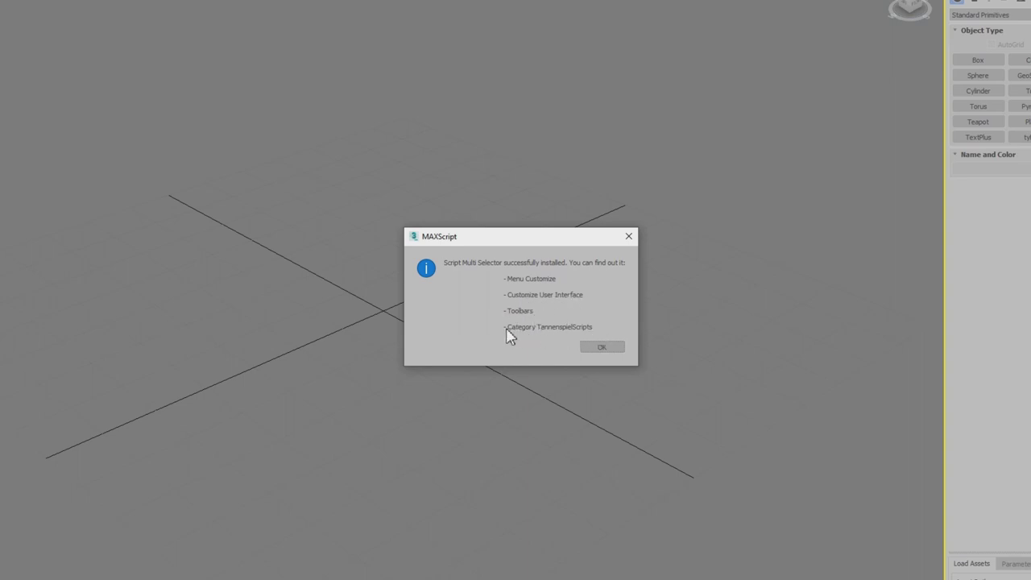
{"action": "left_click", "coordinate": [592, 347]}
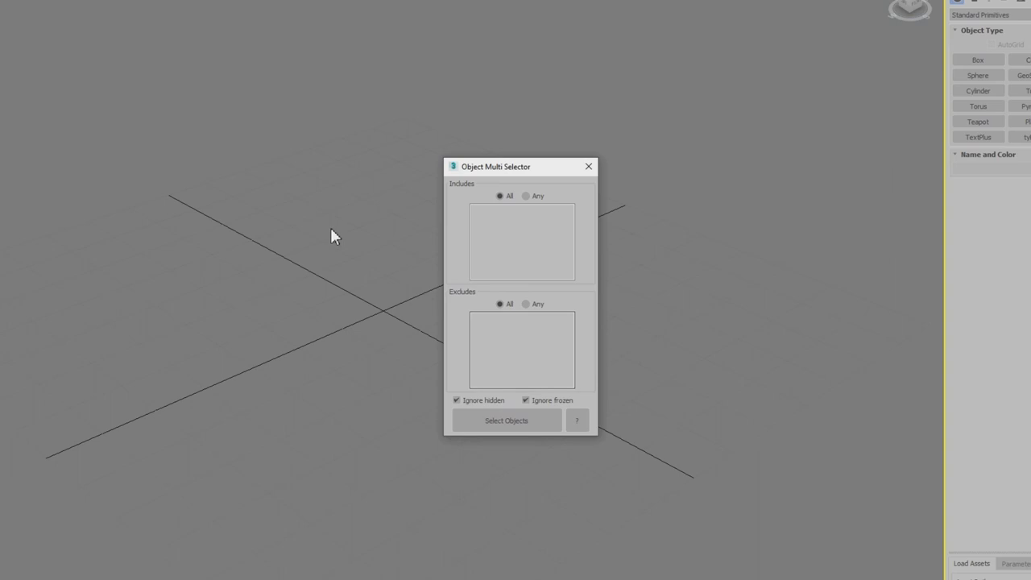
{"action": "left_click", "coordinate": [583, 169]}
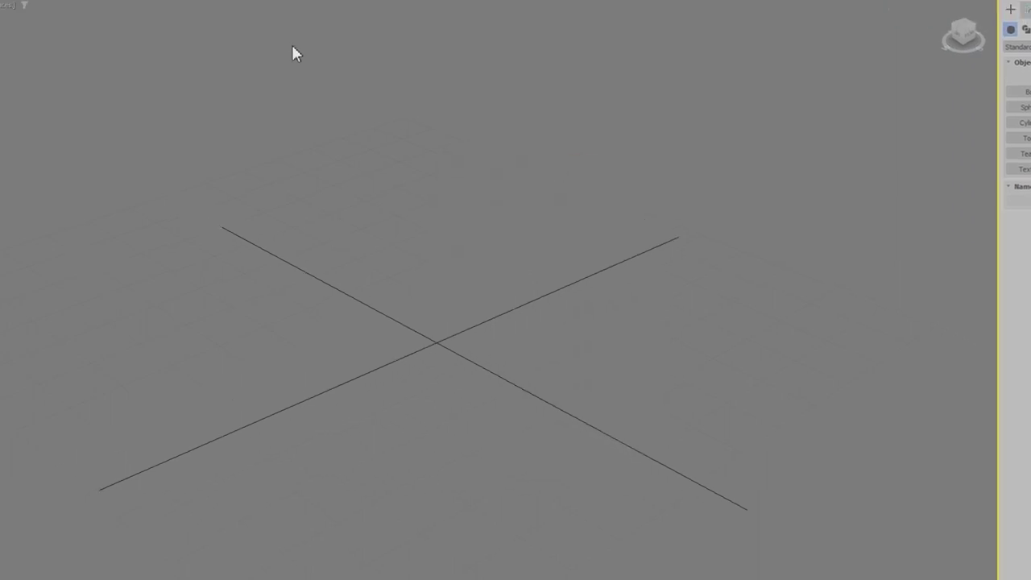
{"action": "left_click", "coordinate": [380, 19]}
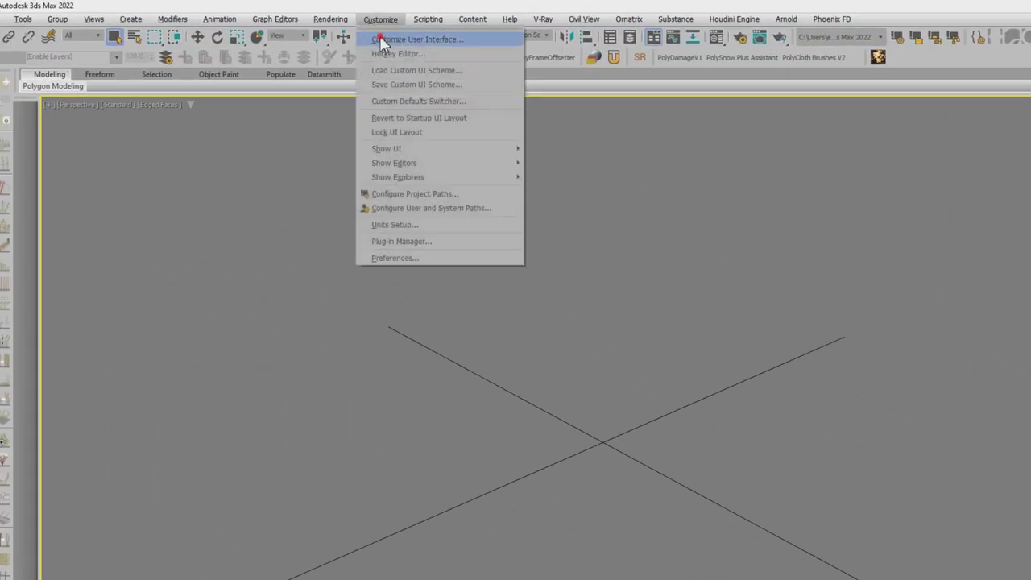
Drag the MultiSelector command from the TannenspielScripts category onto the main toolbar
{"action": "left_click", "coordinate": [381, 39]}
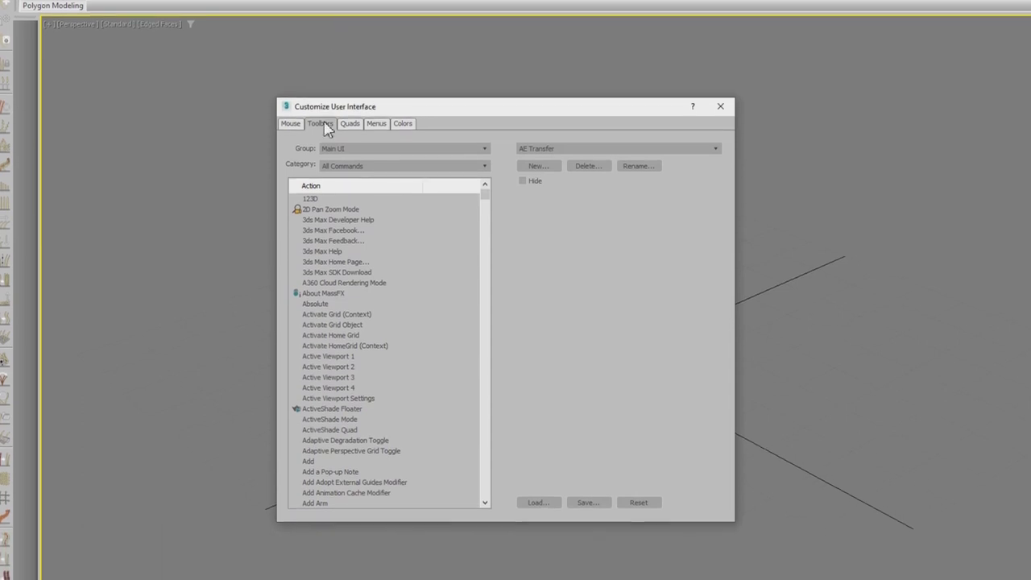
{"action": "left_click", "coordinate": [484, 167]}
{"action": "left_click_drag", "start_coordinate": [486, 196], "coordinate": [490, 385]}
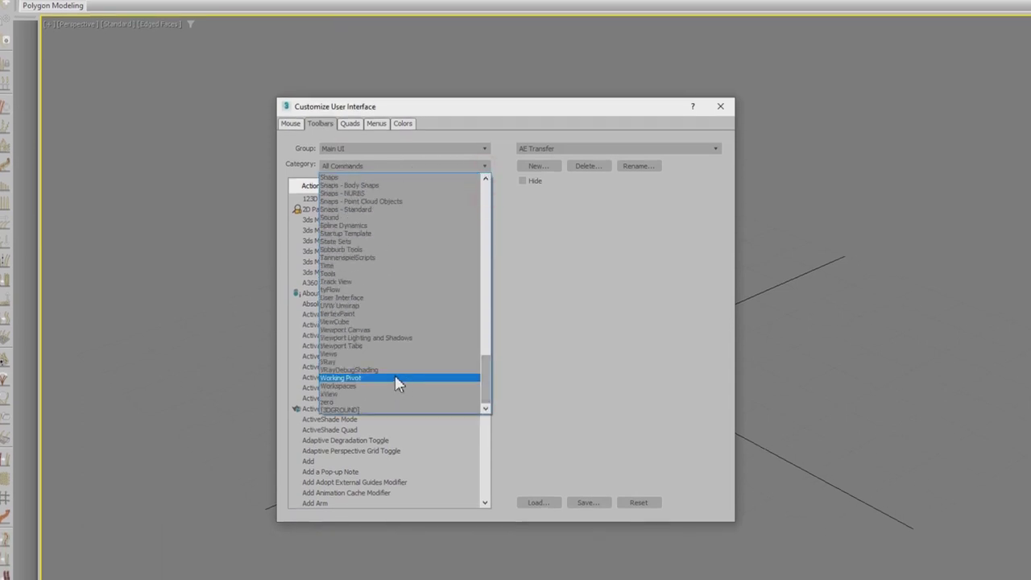
{"action": "left_click", "coordinate": [358, 257]}
{"action": "left_click", "coordinate": [322, 199]}
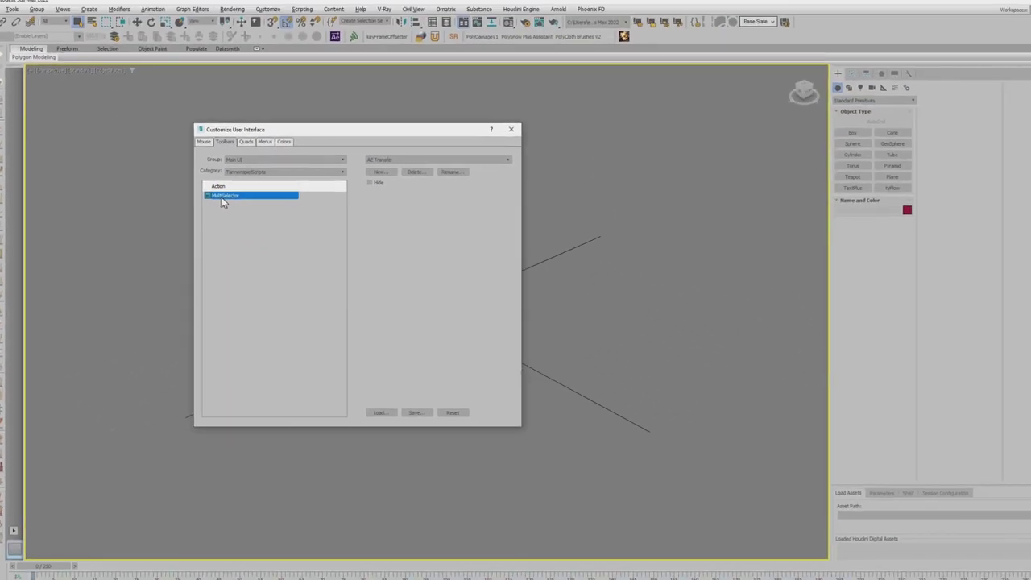
{"action": "left_click_drag", "start_coordinate": [224, 202], "coordinate": [794, 27]}
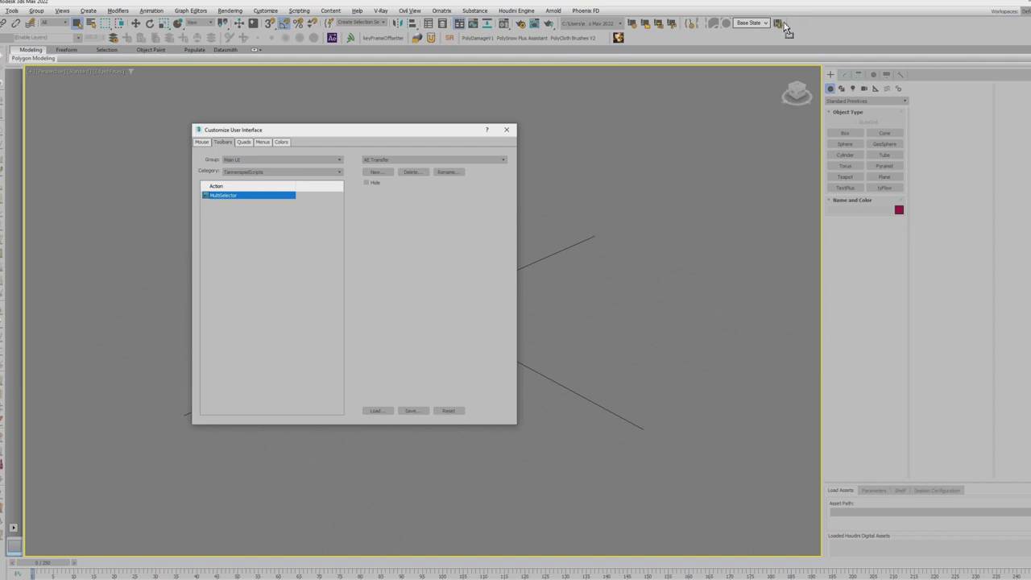
{"action": "left_click_drag", "start_coordinate": [794, 26], "coordinate": [796, 24]}
{"action": "left_click", "coordinate": [507, 130]}
{"action": "left_click", "coordinate": [796, 23]}
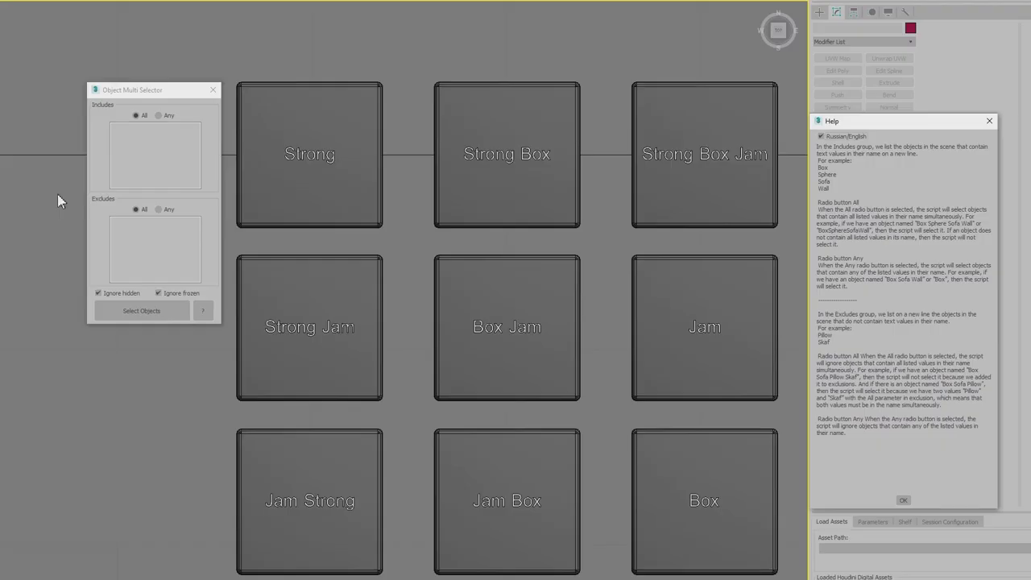
Include Strong and Box and select objects, then switch Includes to Any and select again
{"action": "left_click", "coordinate": [151, 145]}
{"action": "type", "text": "Strong"}
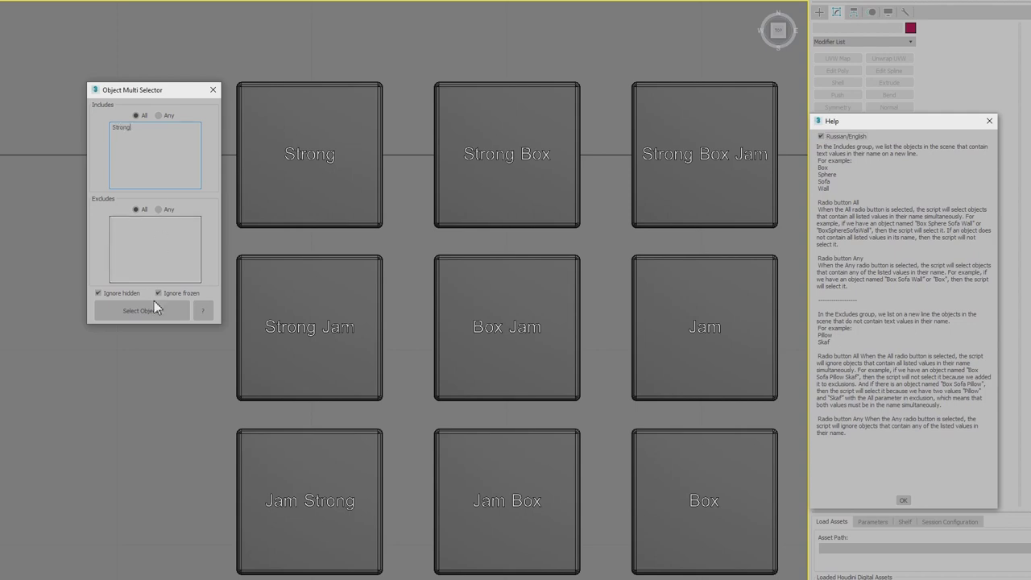
{"action": "left_click", "coordinate": [152, 309]}
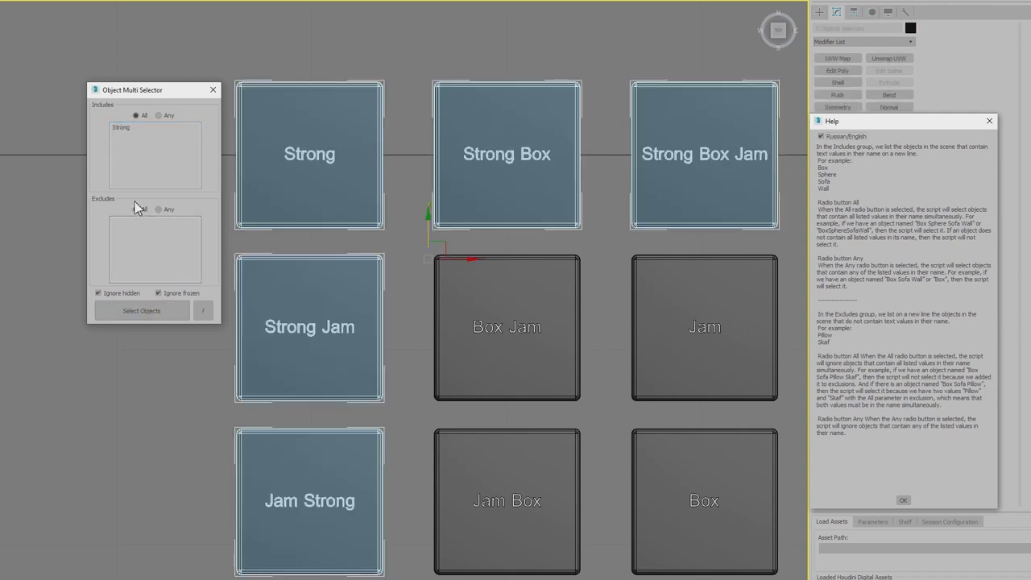
{"action": "left_click", "coordinate": [141, 141]}
{"action": "left_click", "coordinate": [135, 313]}
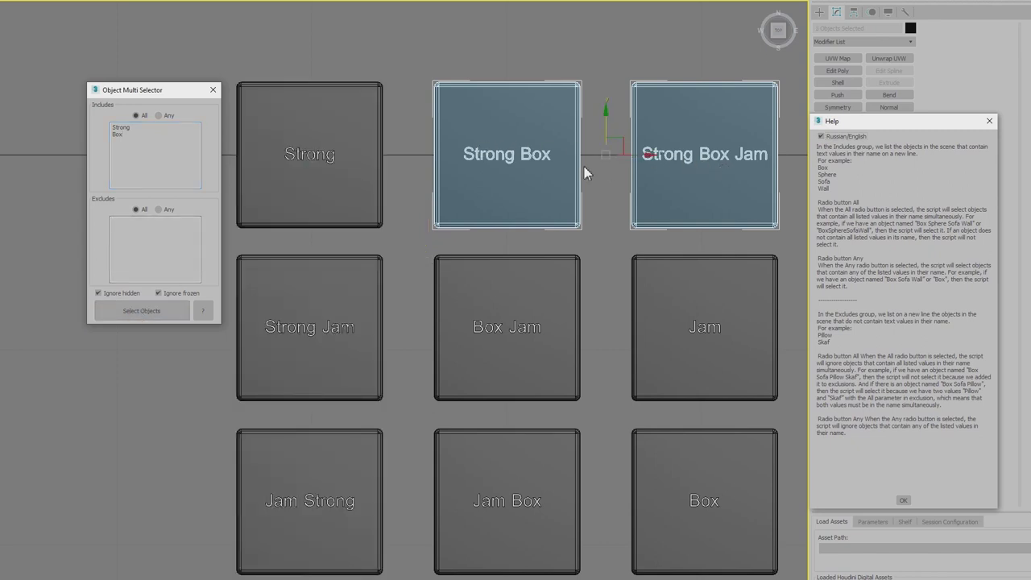
{"action": "left_click", "coordinate": [159, 116]}
{"action": "left_click", "coordinate": [141, 313]}
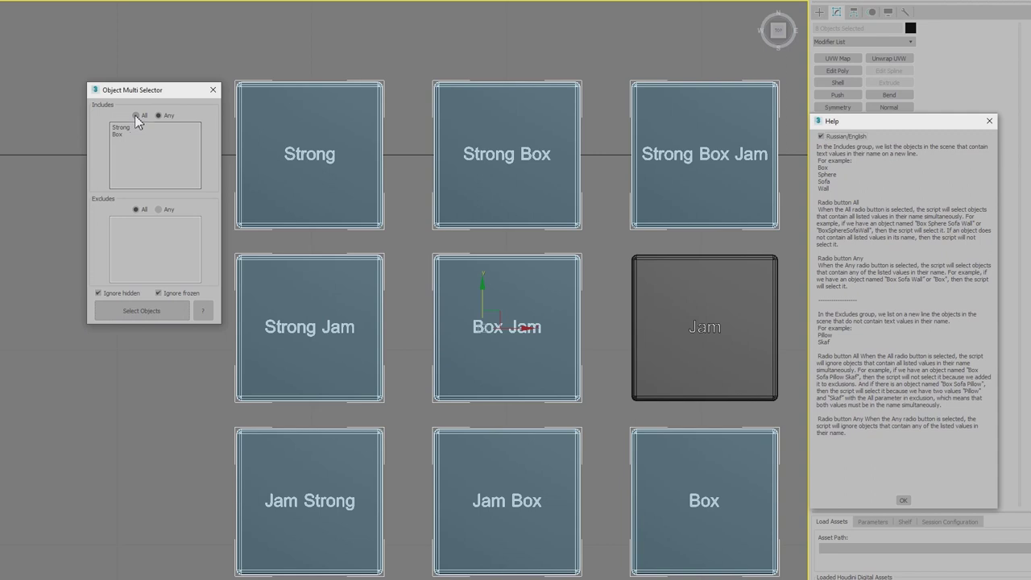
Exclude Jam and select objects under Any, then under All include matching
{"action": "left_click", "coordinate": [134, 228]}
{"action": "type", "text": "Jam"}
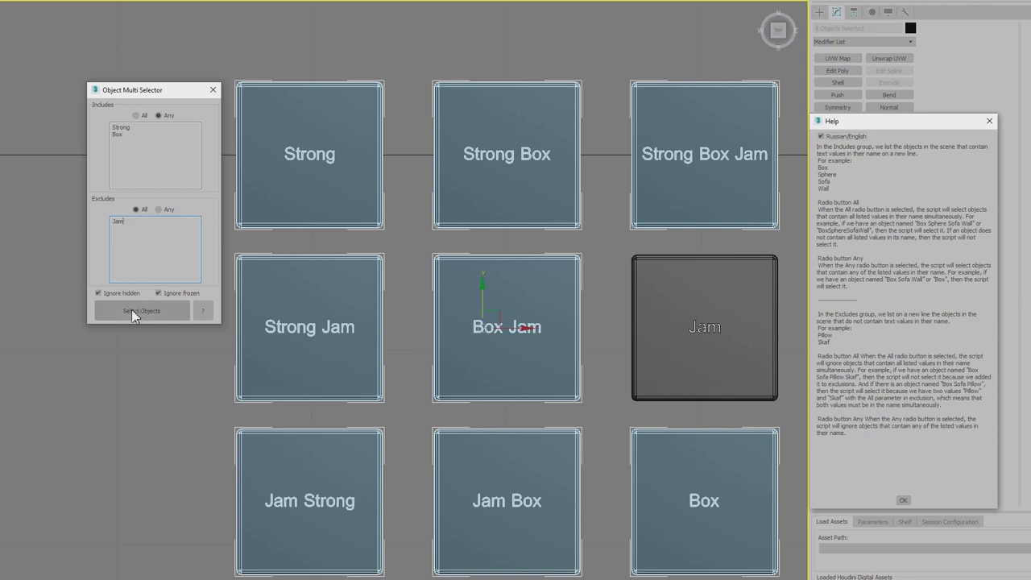
{"action": "left_click", "coordinate": [131, 309]}
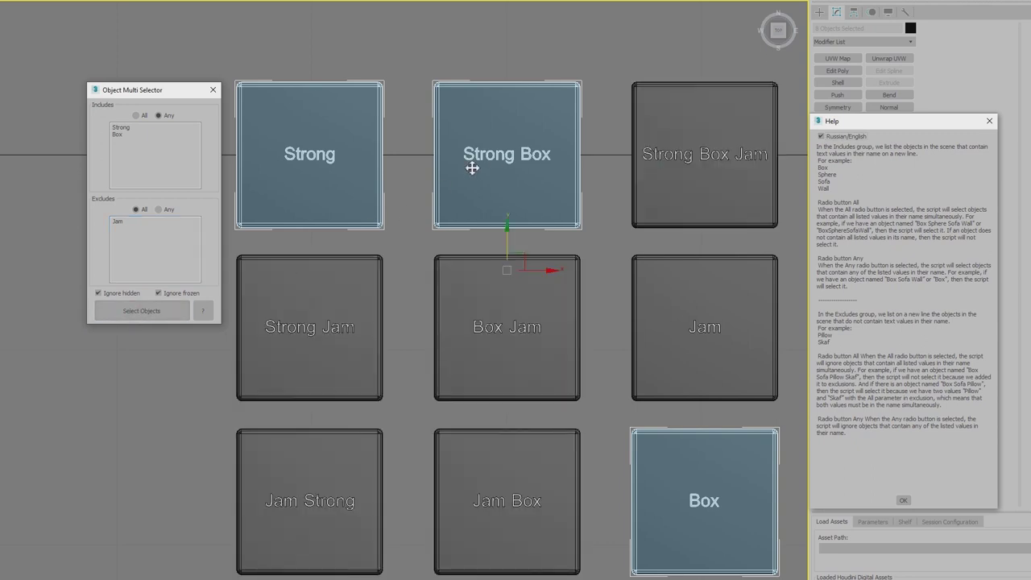
{"action": "left_click", "coordinate": [136, 116]}
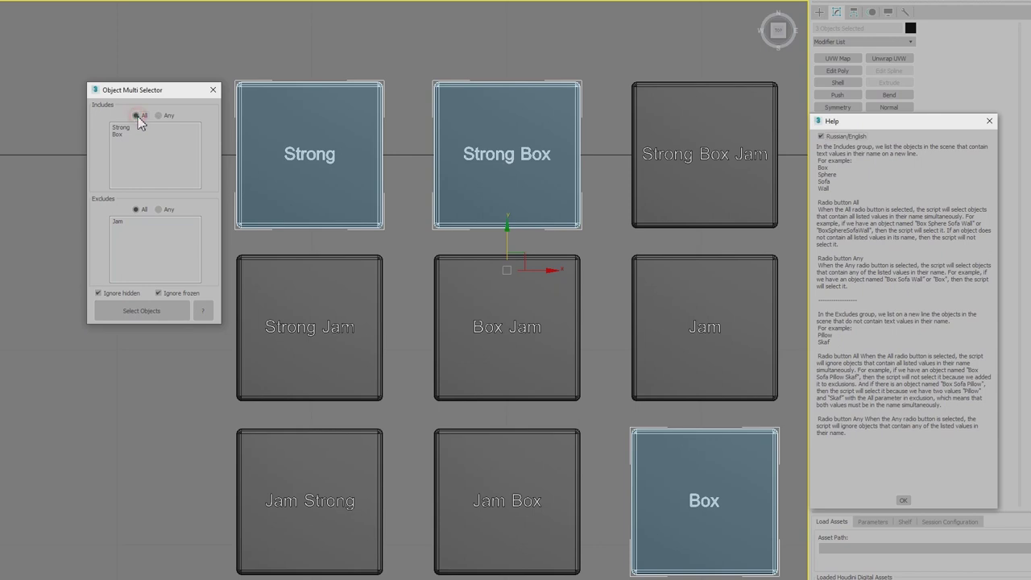
{"action": "left_click", "coordinate": [145, 306]}
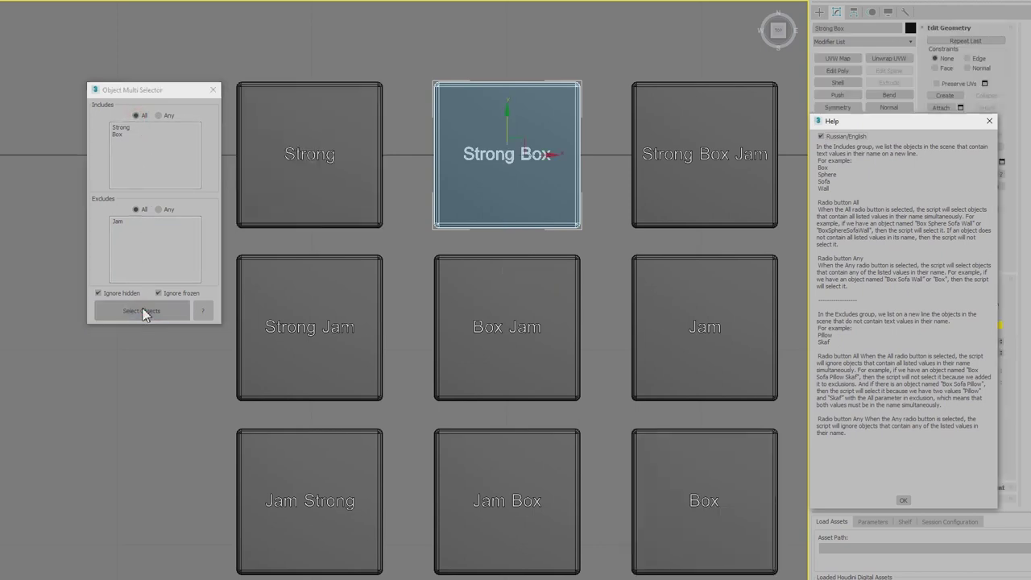
Delete the Strong line so the include list holds only Box
{"action": "left_click", "coordinate": [132, 129]}
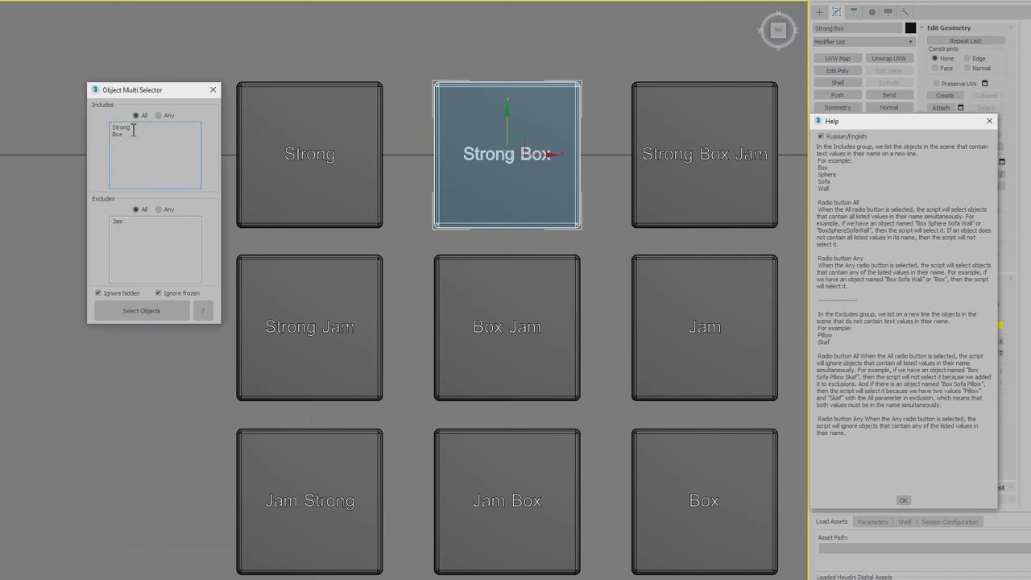
{"action": "left_click_drag", "start_coordinate": [133, 129], "coordinate": [113, 129]}
{"action": "key", "text": "BackSpace"}
Select Box objects without Jam, then change the include word to Strong and remove Jam
{"action": "left_click", "coordinate": [138, 309]}
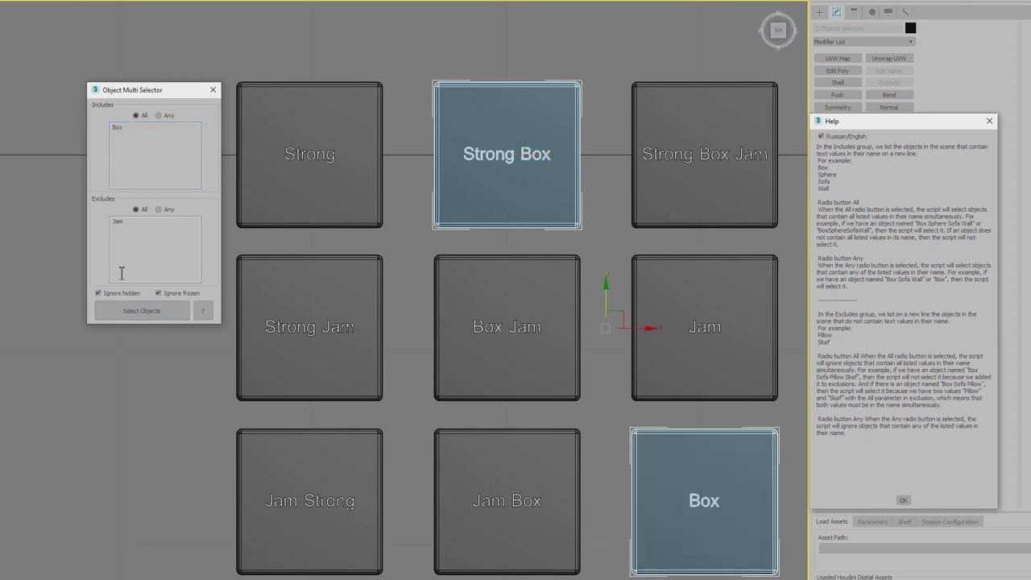
{"action": "left_click", "coordinate": [135, 241]}
{"action": "left_click", "coordinate": [122, 155]}
{"action": "double_click", "coordinate": [122, 129]}
{"action": "type", "text": "Strong"}
{"action": "double_click", "coordinate": [124, 219]}
{"action": "key", "text": "BackSpace"}
Select all Strong-named objects and set the Excludes rule to Any
{"action": "left_click", "coordinate": [125, 313]}
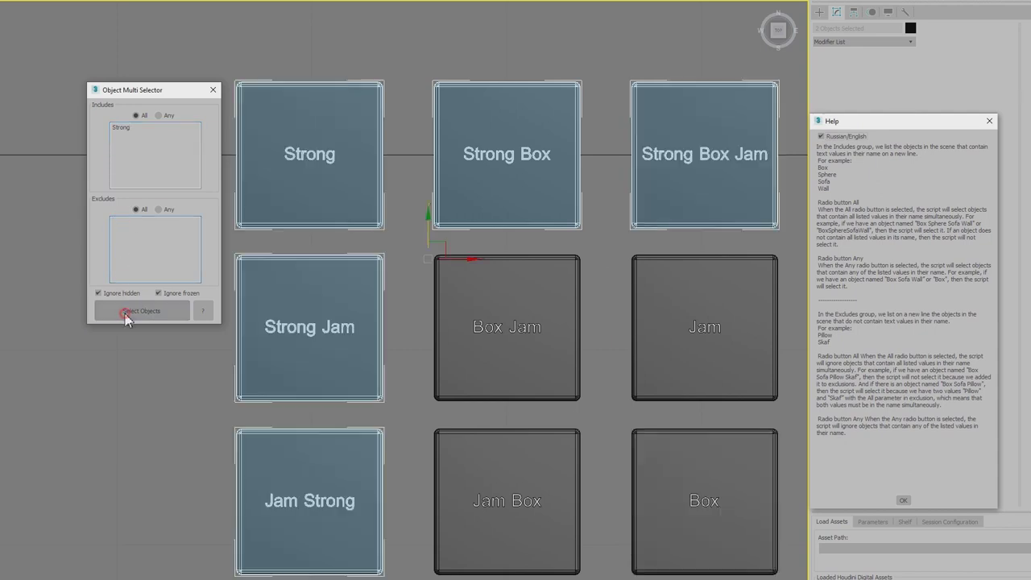
{"action": "left_click", "coordinate": [159, 209]}
{"action": "left_click", "coordinate": [145, 232]}
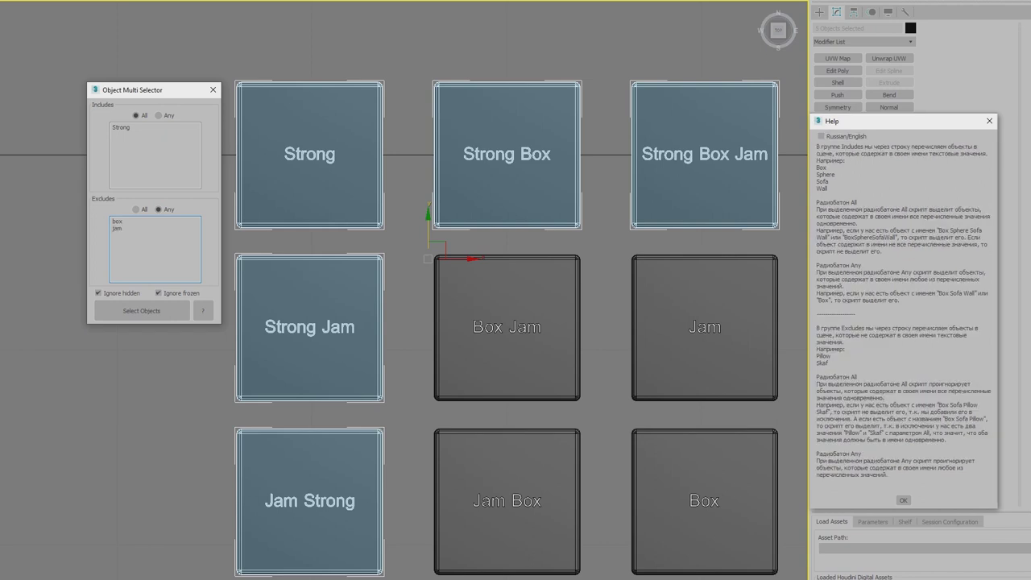
Select Strong objects excluding box and jam under Any, then under All
{"action": "left_click", "coordinate": [136, 310]}
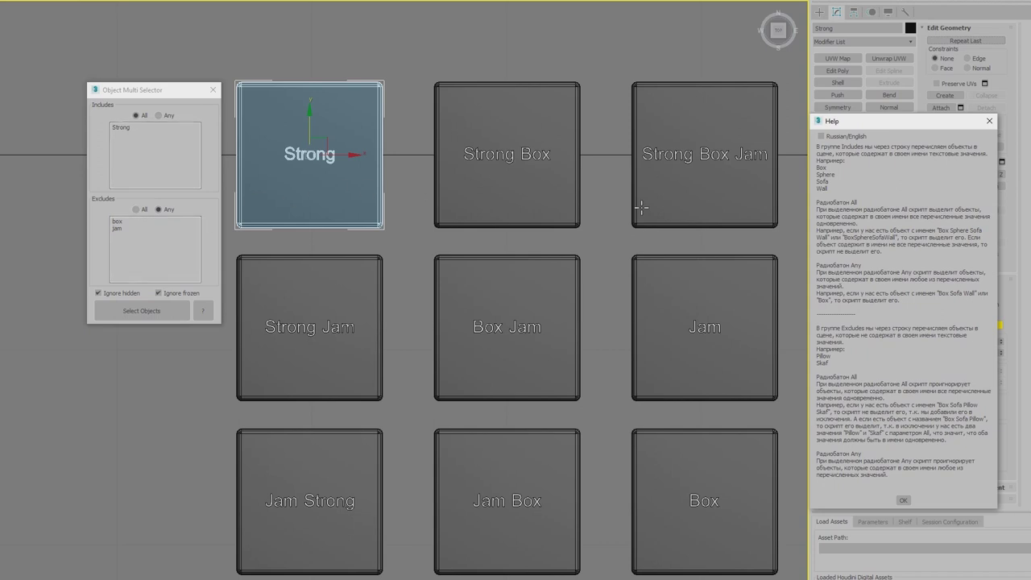
{"action": "left_click", "coordinate": [137, 209]}
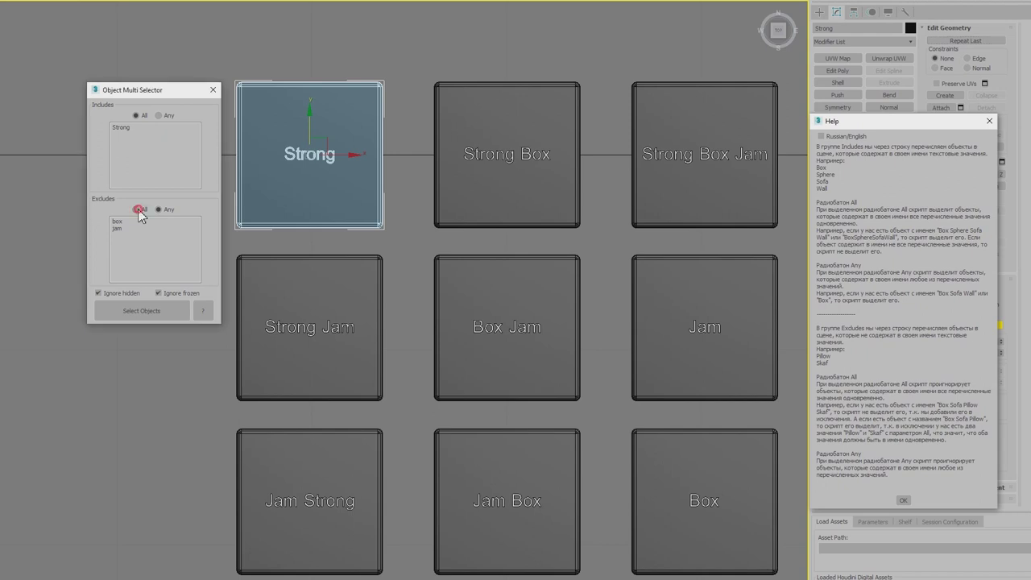
{"action": "left_click", "coordinate": [140, 318]}
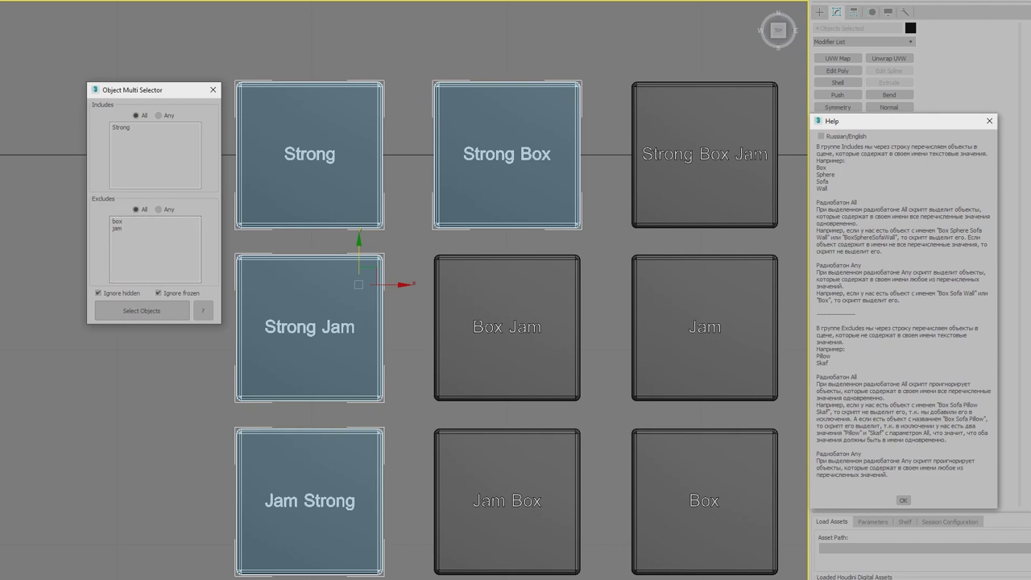
Clear both name lists, deselect everything and select the three top-row boxes
{"action": "left_click_drag", "start_coordinate": [145, 242], "coordinate": [110, 216]}
{"action": "key", "text": "BackSpace"}
{"action": "left_click_drag", "start_coordinate": [144, 136], "coordinate": [113, 126]}
{"action": "key", "text": "BackSpace"}
{"action": "left_click", "coordinate": [283, 240]}
{"action": "left_click_drag", "start_coordinate": [284, 238], "coordinate": [685, 194]}
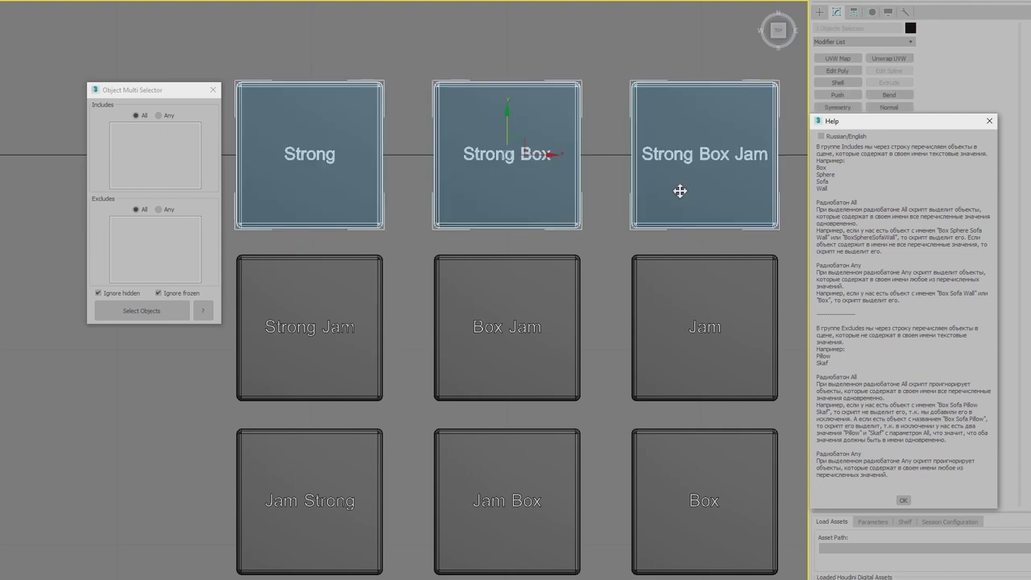
{"action": "right_click", "coordinate": [658, 192]}
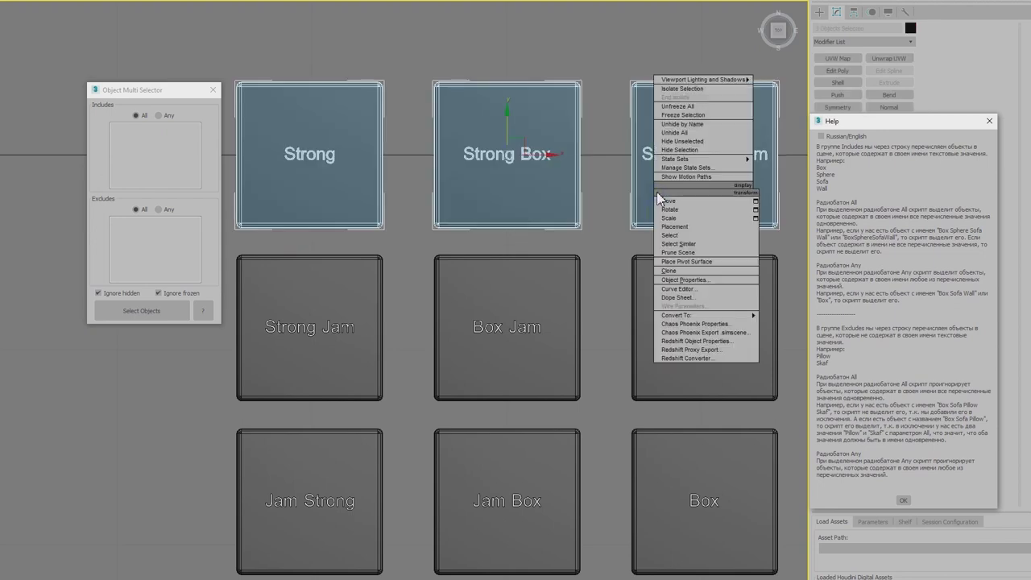
Hide the top-row boxes, then select Strong-named objects with and without Ignore hidden
{"action": "left_click", "coordinate": [671, 149]}
{"action": "left_click", "coordinate": [130, 144]}
{"action": "type", "text": "Strong"}
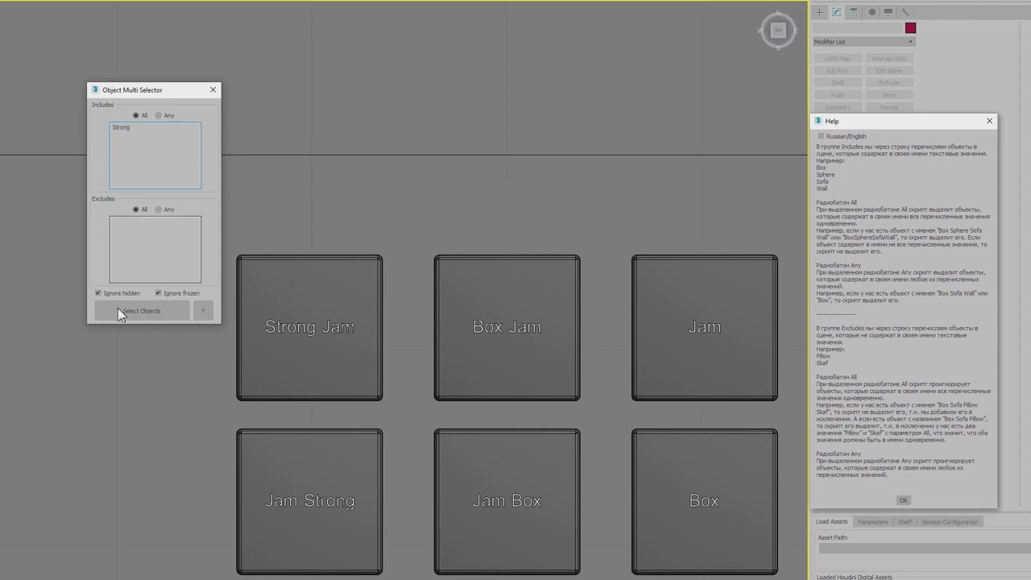
{"action": "left_click", "coordinate": [118, 314]}
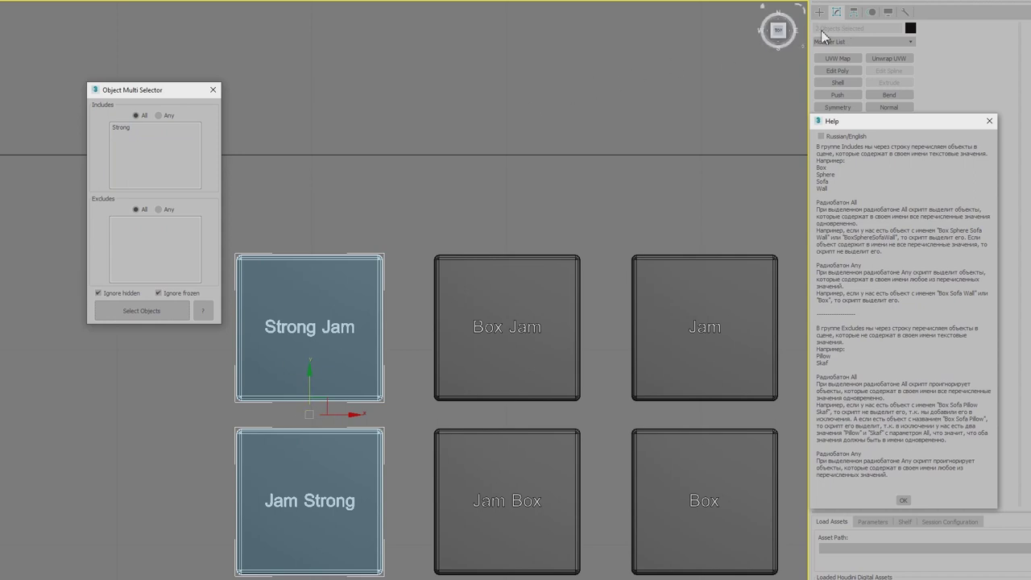
{"action": "left_click", "coordinate": [99, 294]}
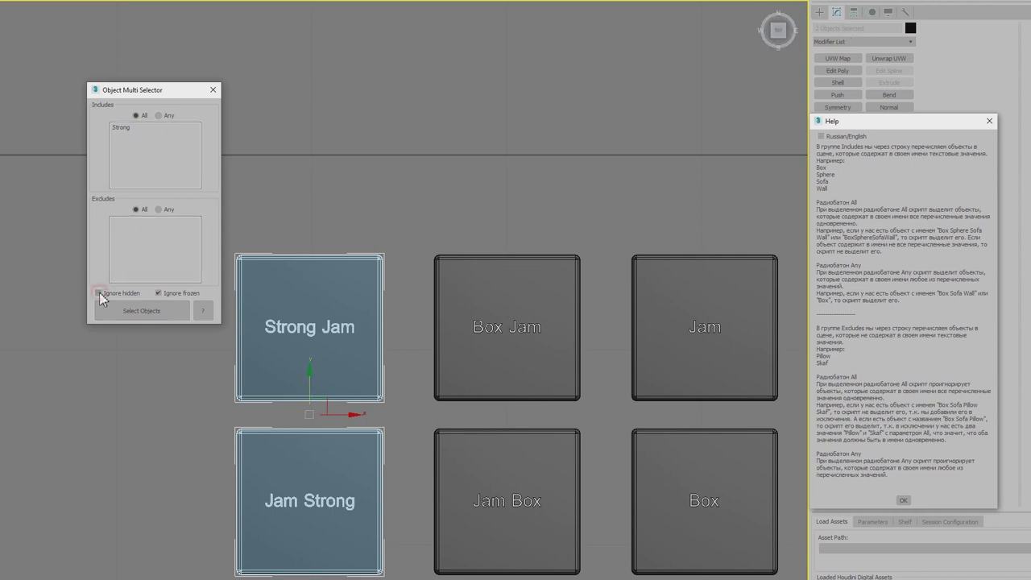
{"action": "left_click", "coordinate": [135, 311]}
Clear the selection and unhide all the boxes
{"action": "left_click", "coordinate": [325, 175]}
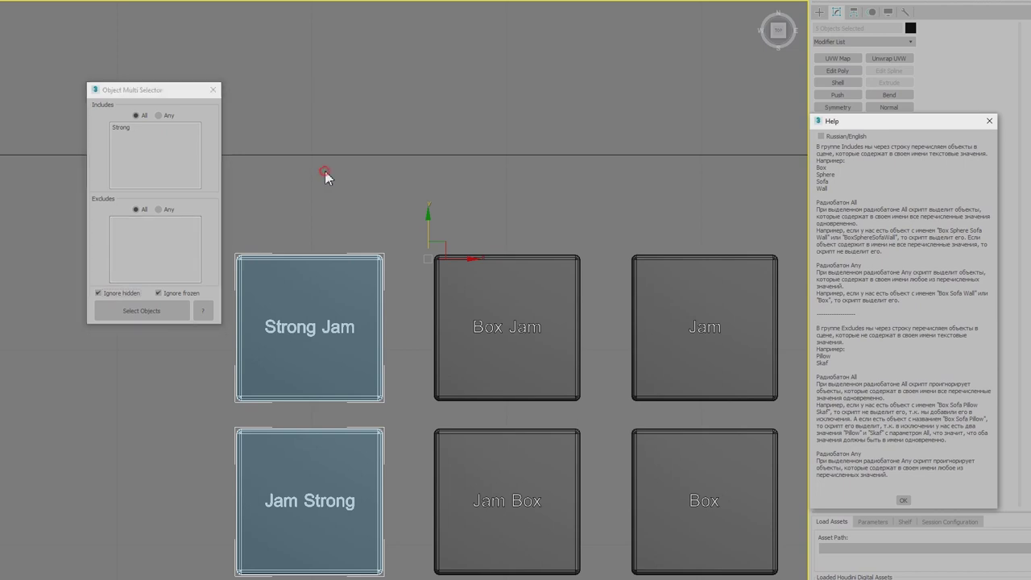
{"action": "right_click", "coordinate": [327, 176]}
{"action": "left_click", "coordinate": [342, 121]}
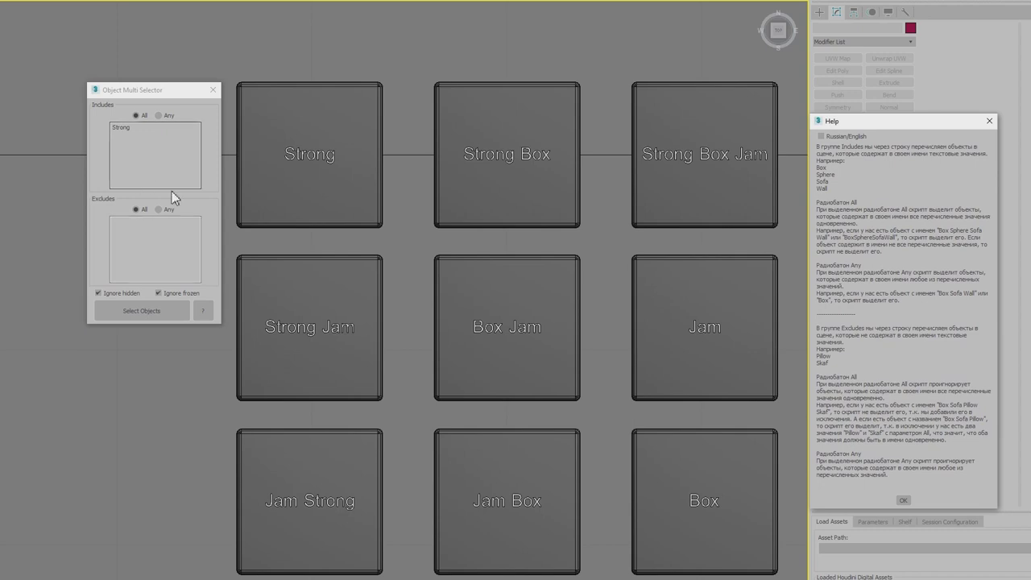
Freeze the three top-row boxes
{"action": "left_click_drag", "start_coordinate": [235, 236], "coordinate": [673, 186]}
{"action": "right_click", "coordinate": [376, 200]}
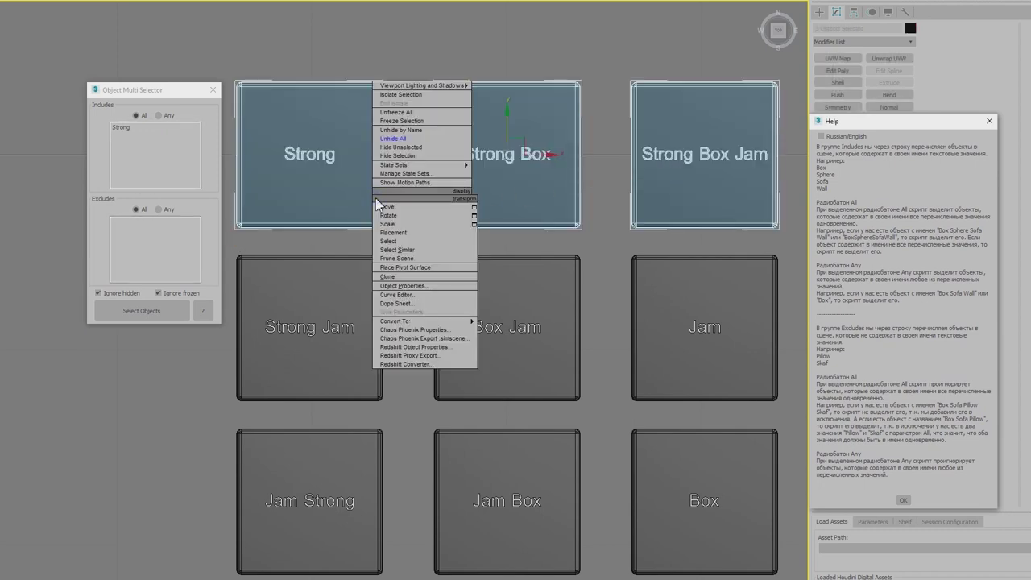
{"action": "left_click", "coordinate": [394, 122]}
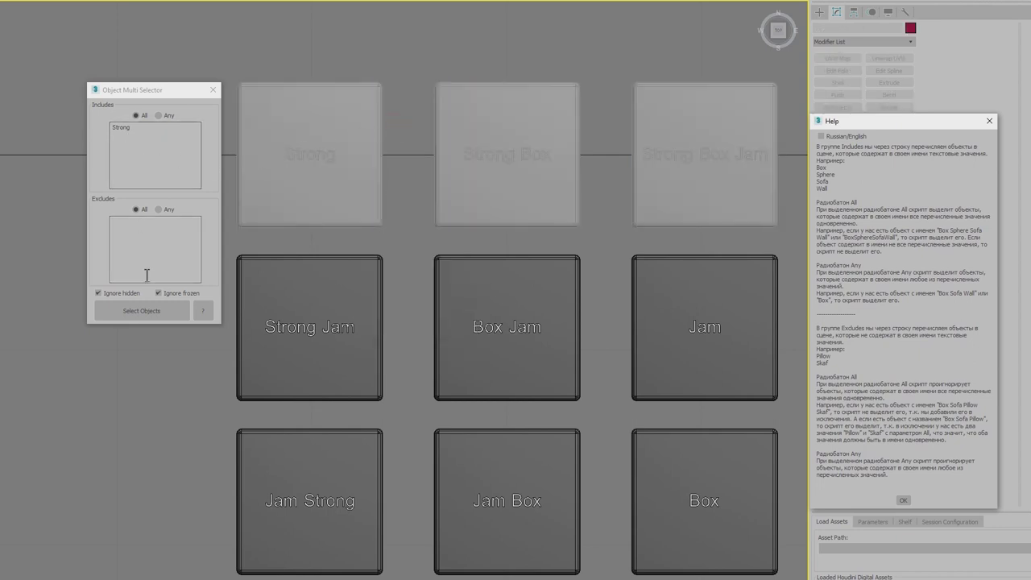
Select Strong-named objects, then uncheck Ignore frozen and select again to include frozen boxes
{"action": "left_click", "coordinate": [145, 310]}
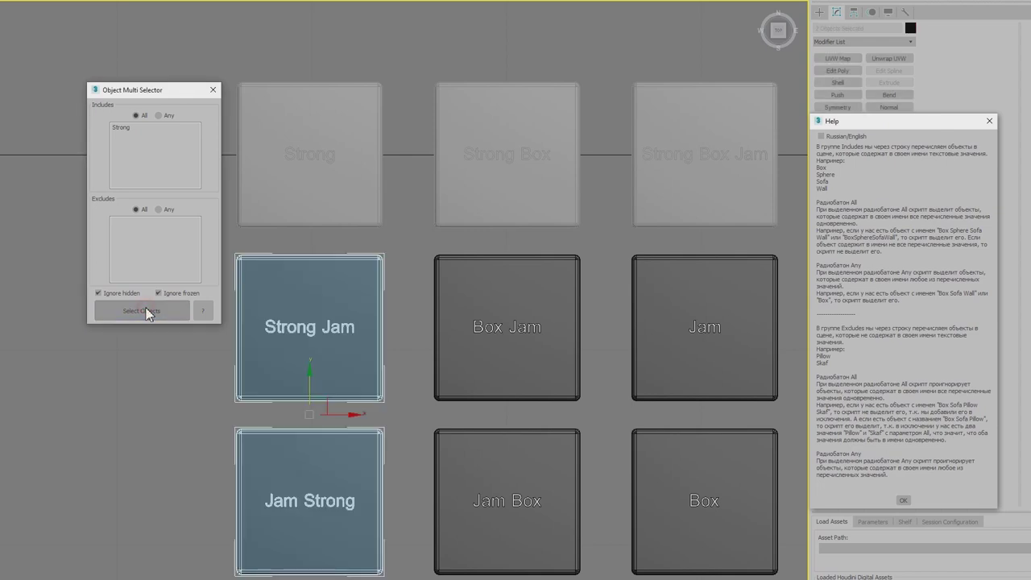
{"action": "left_click", "coordinate": [158, 293]}
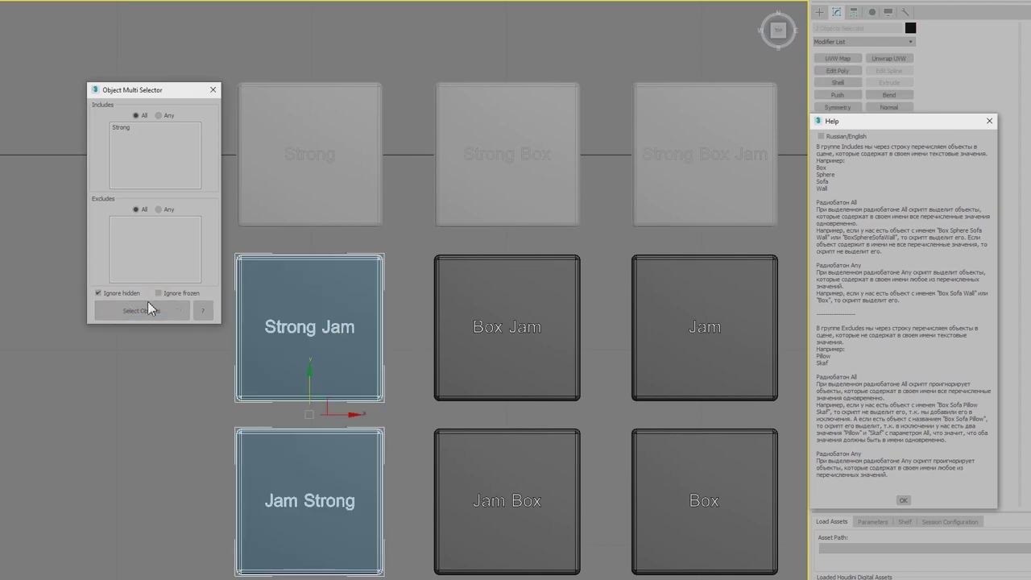
{"action": "left_click", "coordinate": [145, 309]}
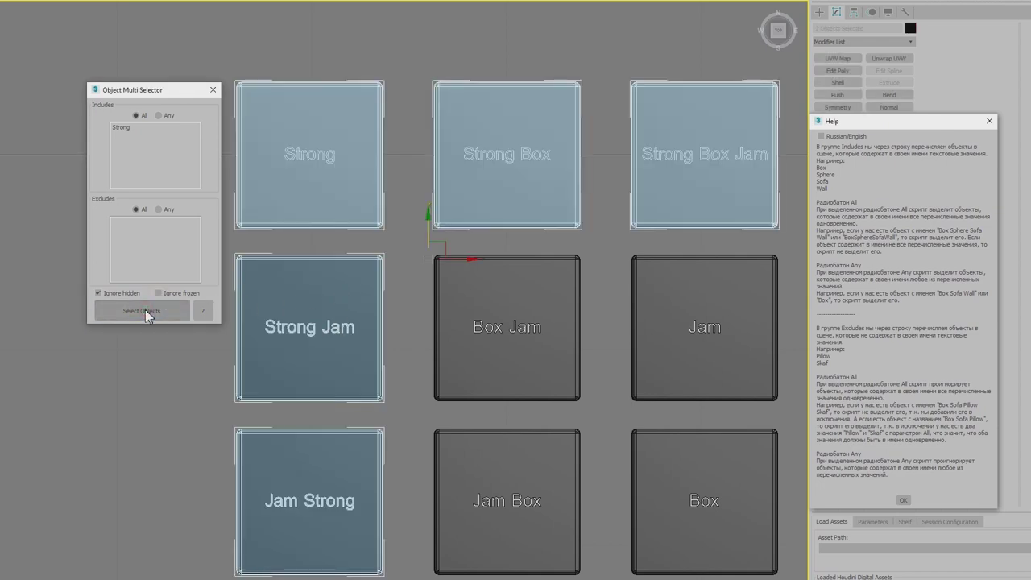